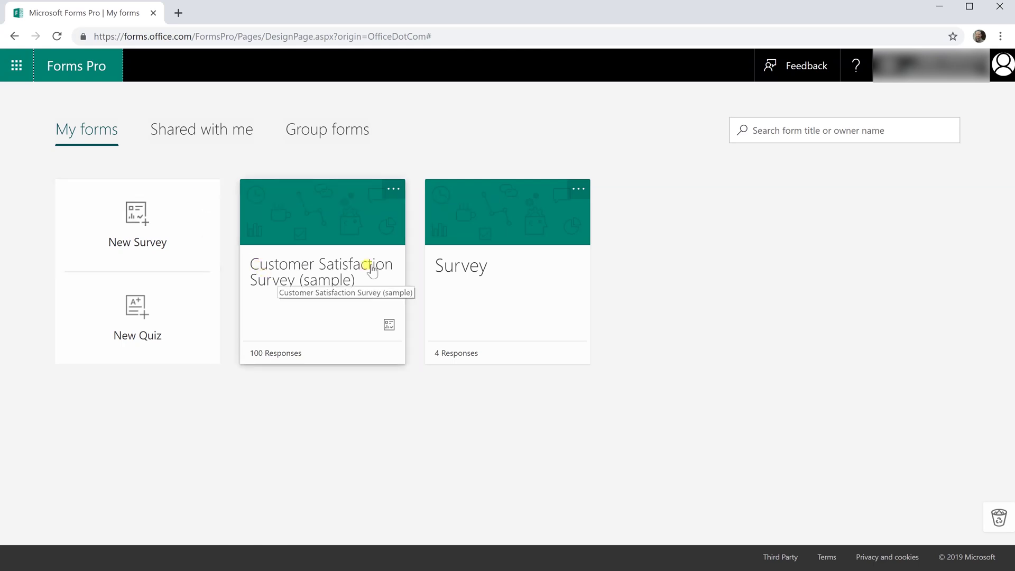
click(334, 267)
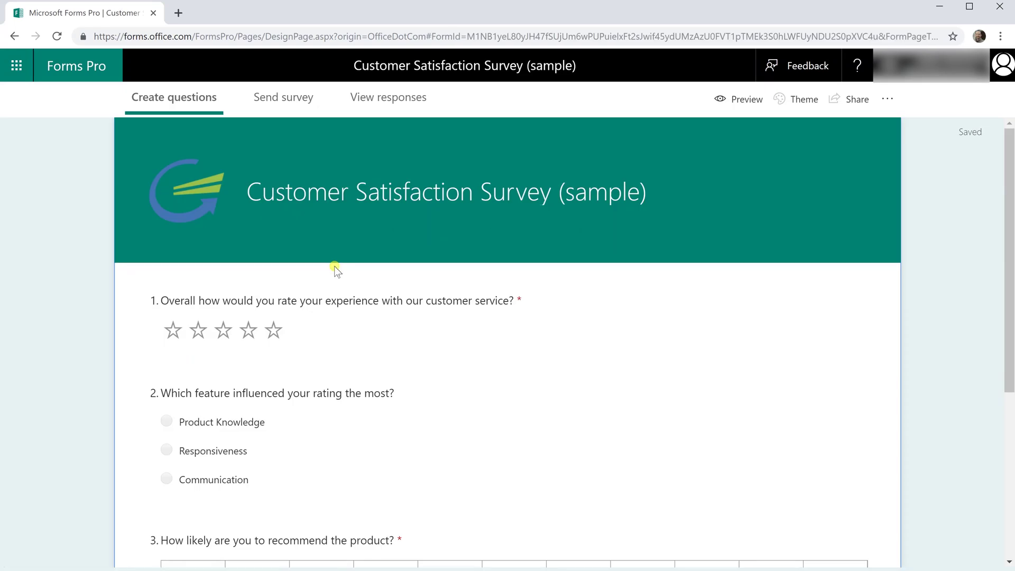
click(349, 60)
drag(348, 60, 565, 62)
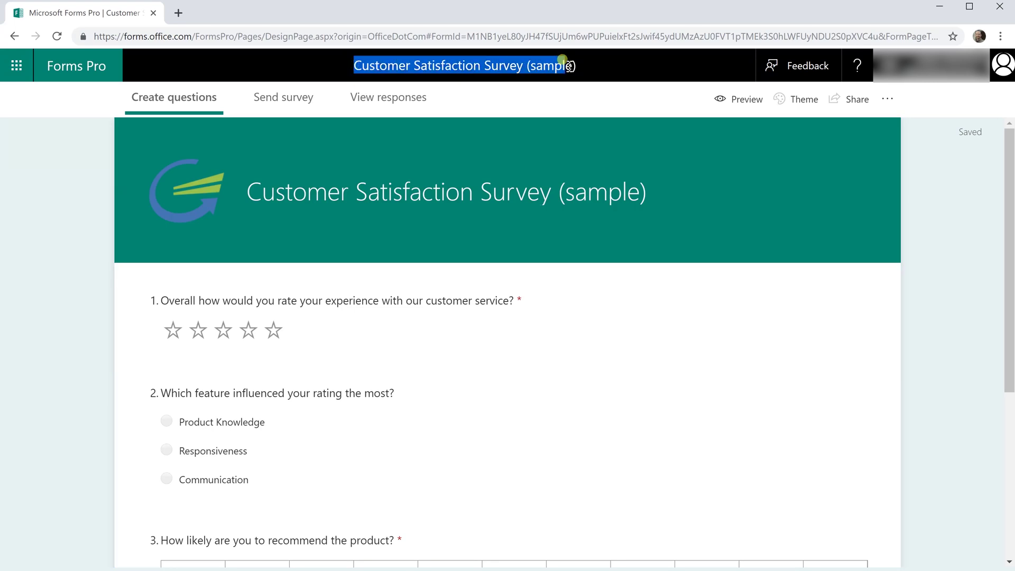
click(233, 93)
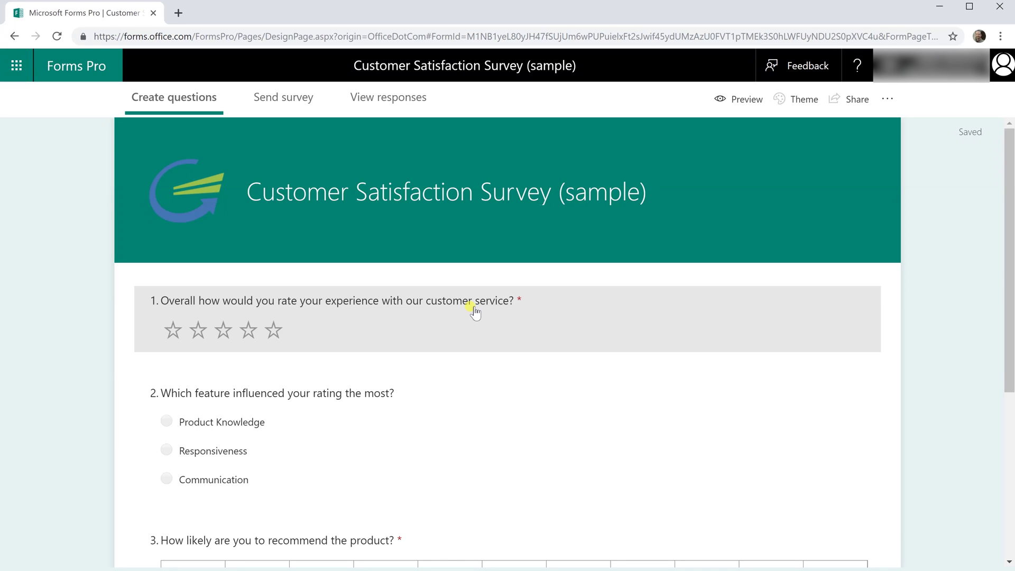
Step: Start an email invitation for the Customer Satisfaction Survey, then check the To field and Personalize fields
click(264, 111)
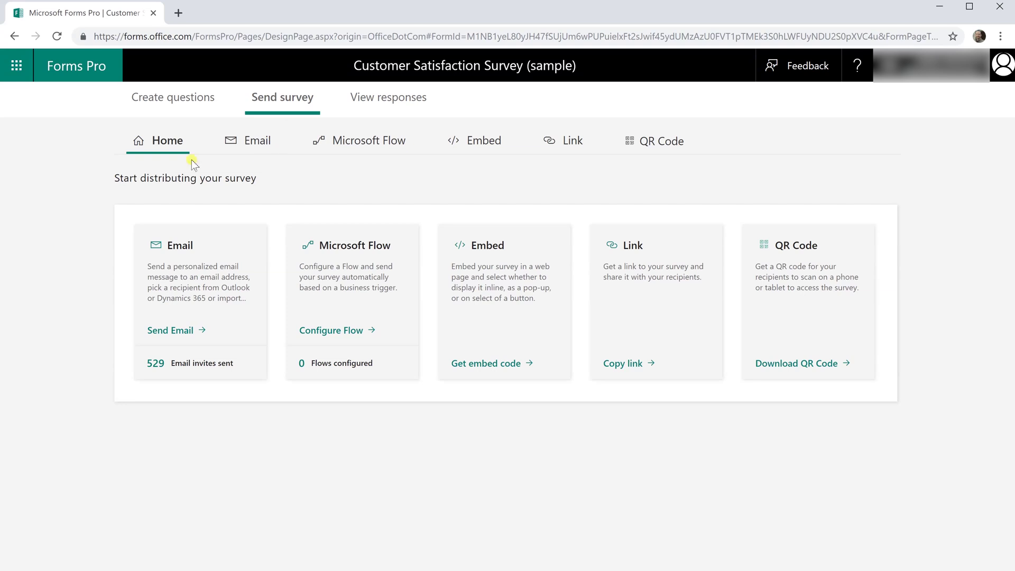
click(200, 243)
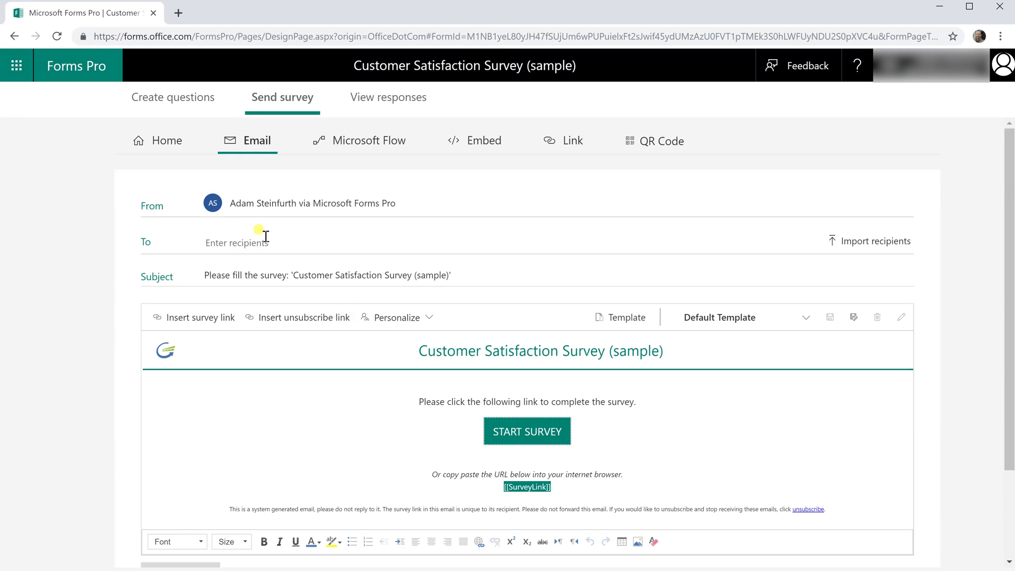
scroll(149, 177, down, 1)
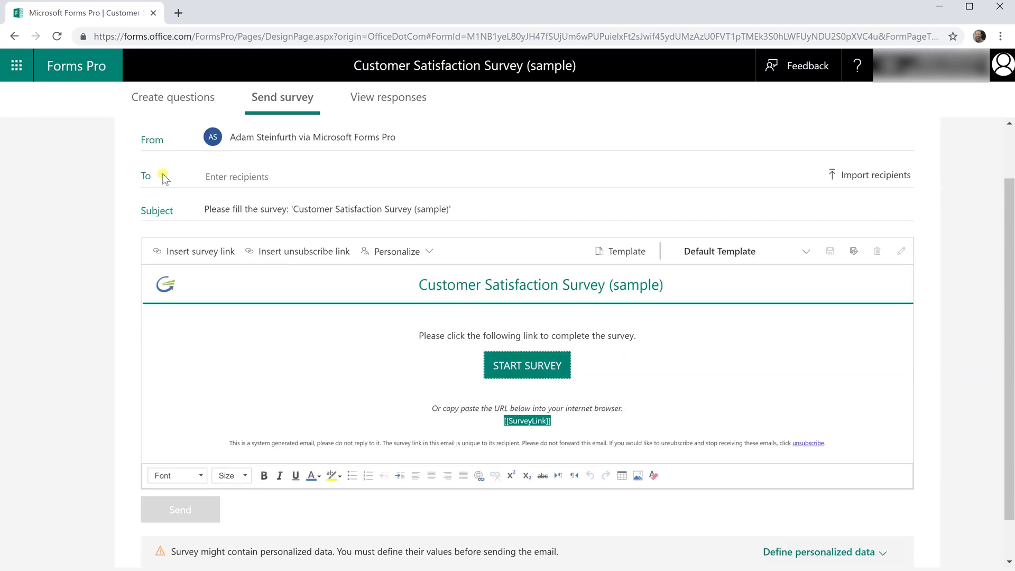
click(180, 180)
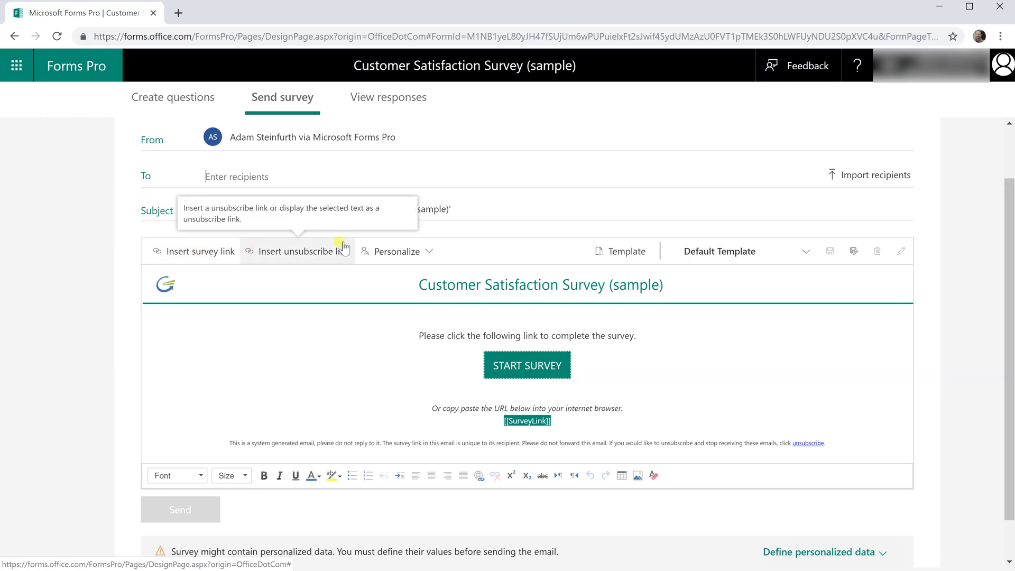
click(412, 253)
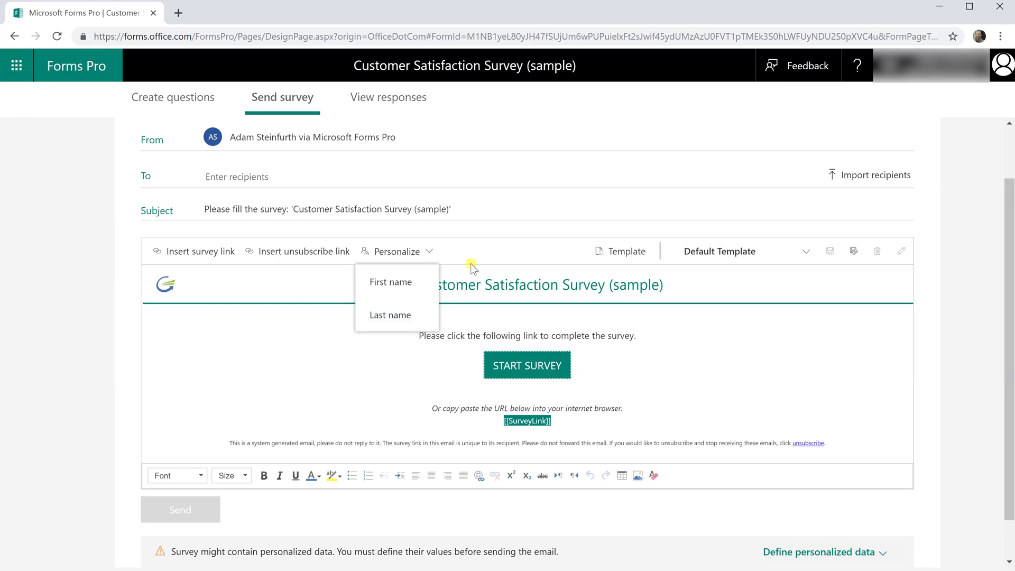
Step: Apply the Event Feedback Message template, giving subject 'Seeking feedback on event', and select the body sentence
click(555, 263)
click(722, 254)
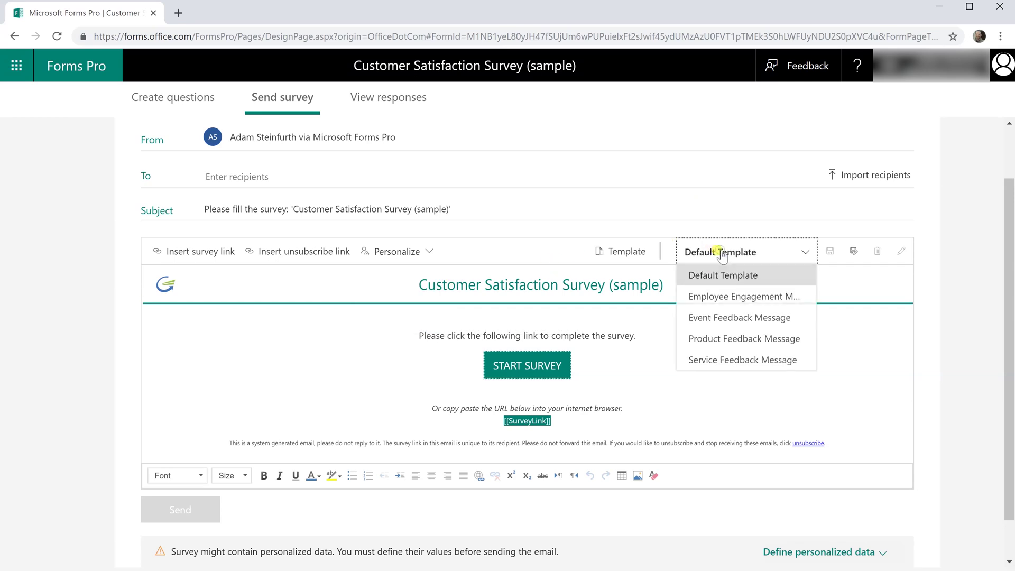
click(732, 320)
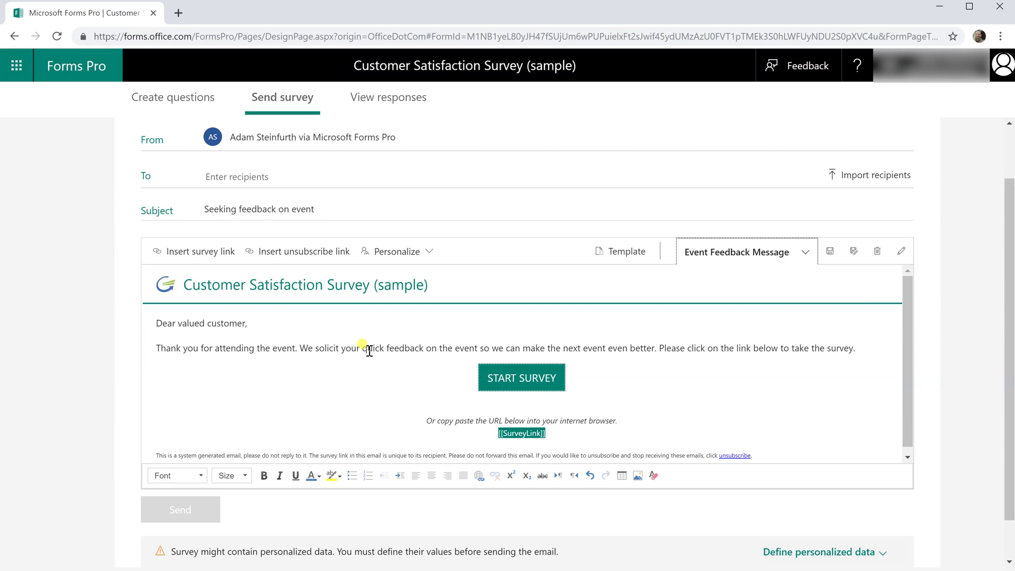
drag(214, 348, 713, 349)
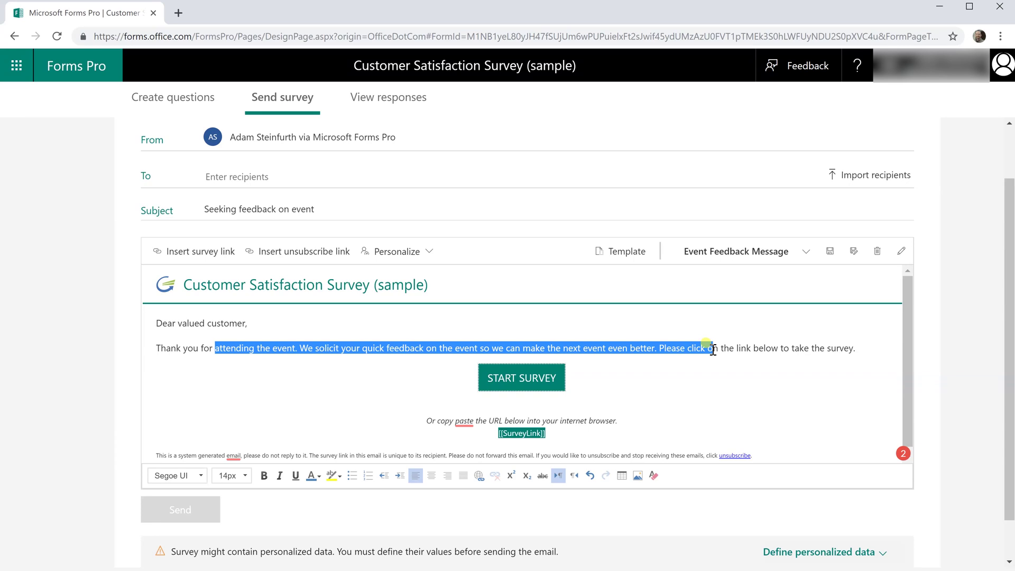
drag(713, 350, 705, 356)
double_click(281, 104)
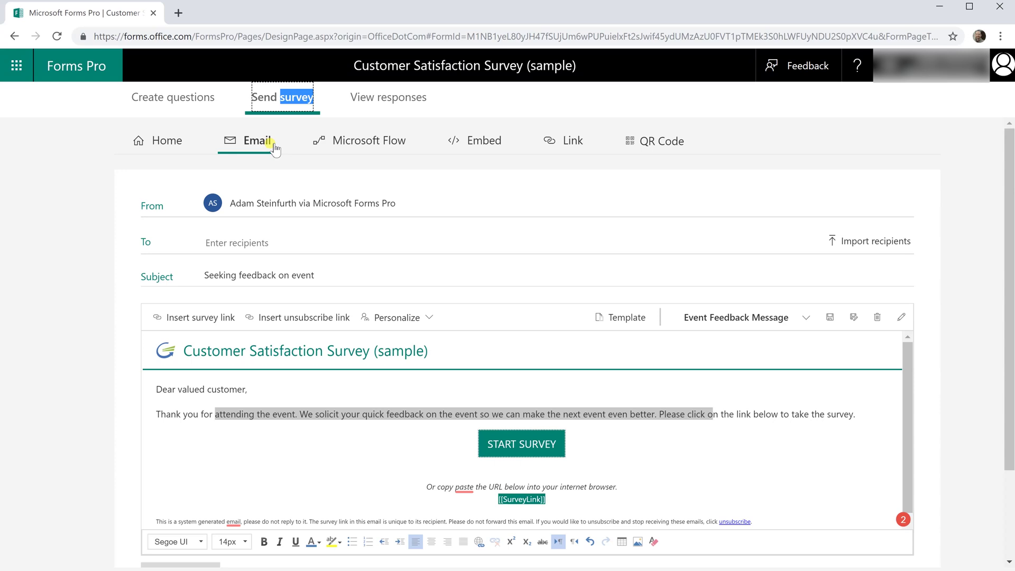
Step: Look at the Microsoft Flow sending option and the Office app launcher, then close the launcher
click(355, 148)
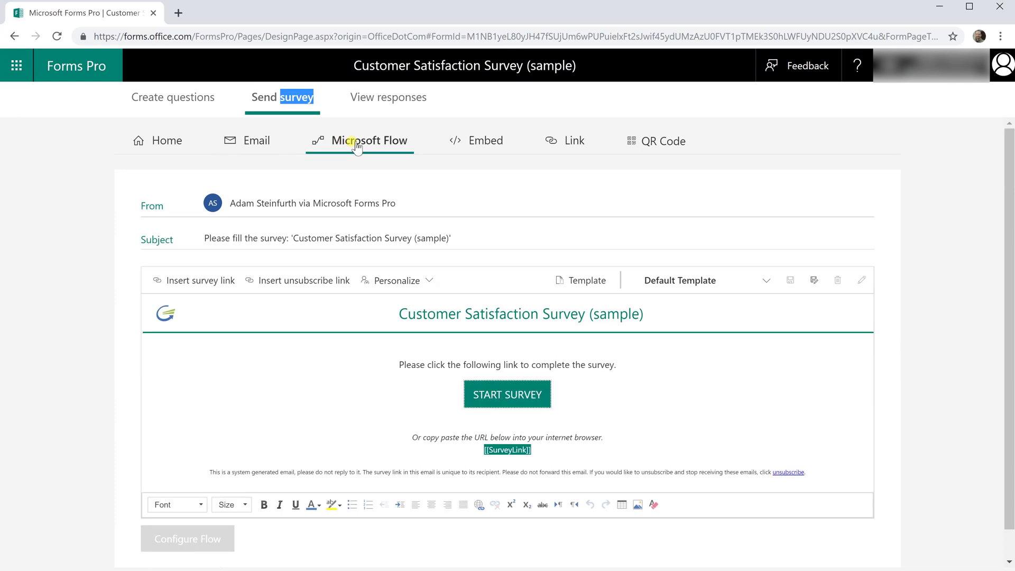
click(16, 66)
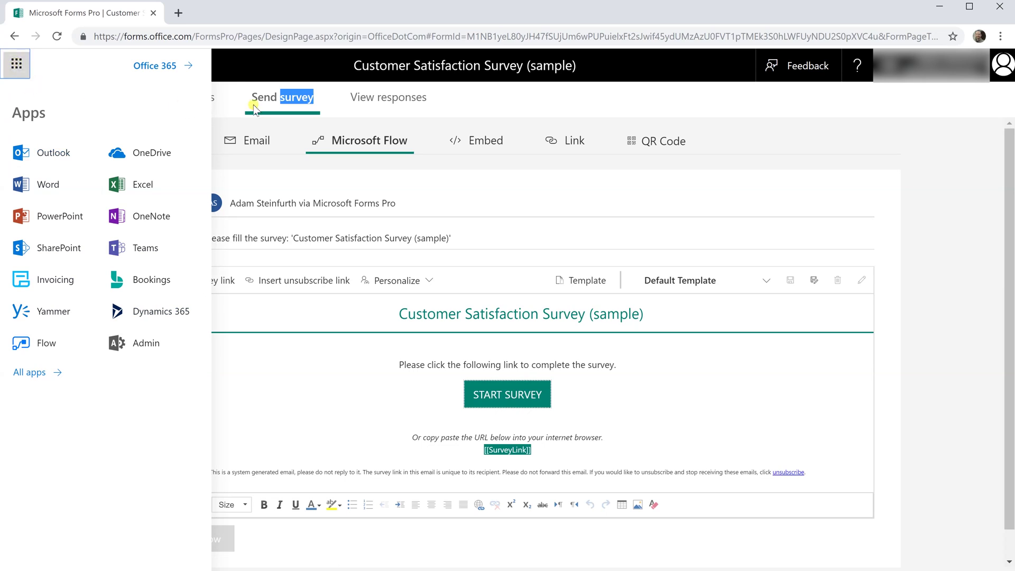
click(422, 114)
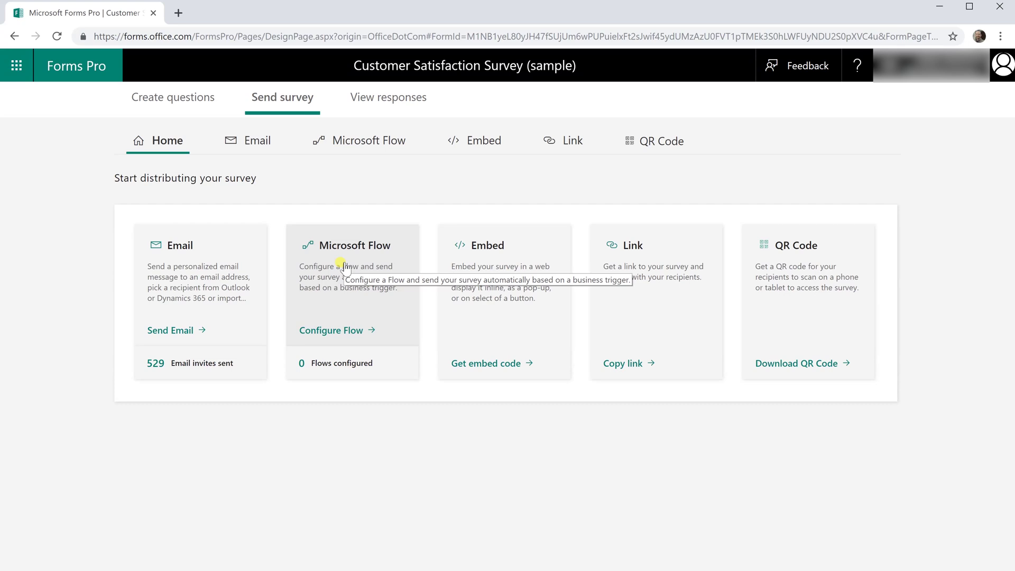
Step: Open the Microsoft Flow card from the sending overview
click(344, 268)
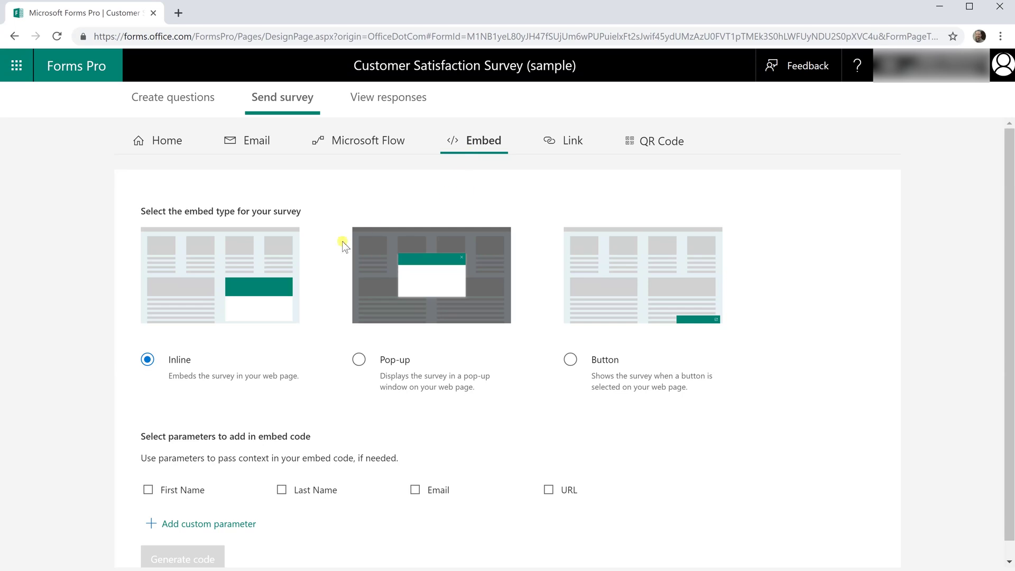
click(250, 292)
scroll(566, 359, down, 1)
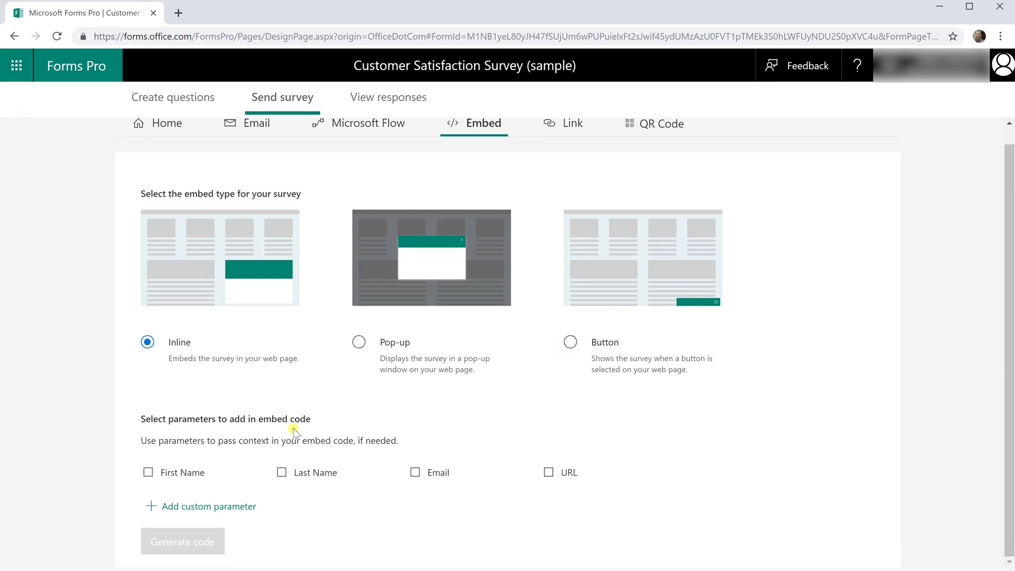
drag(150, 419, 280, 418)
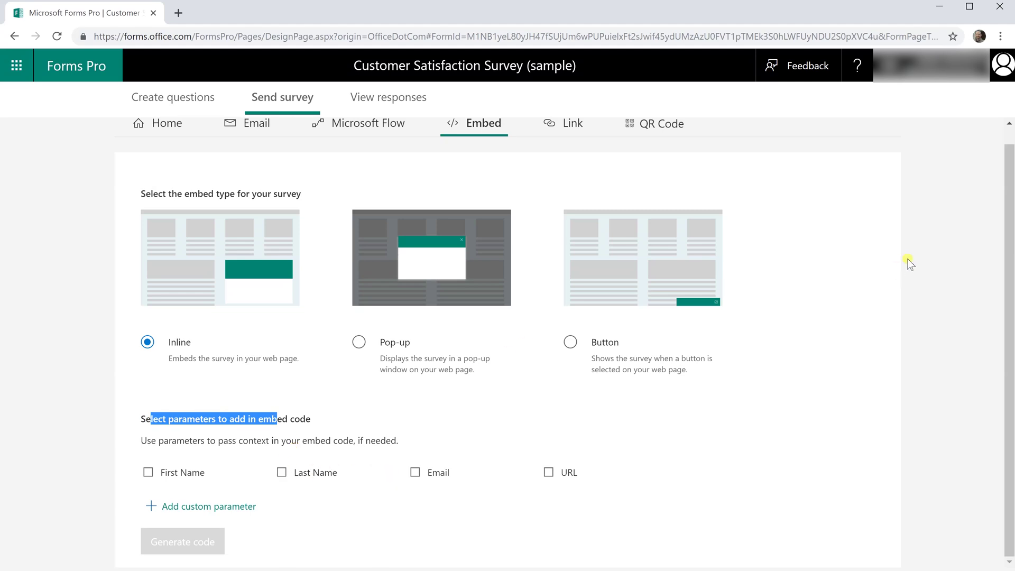
scroll(907, 259, up, 1)
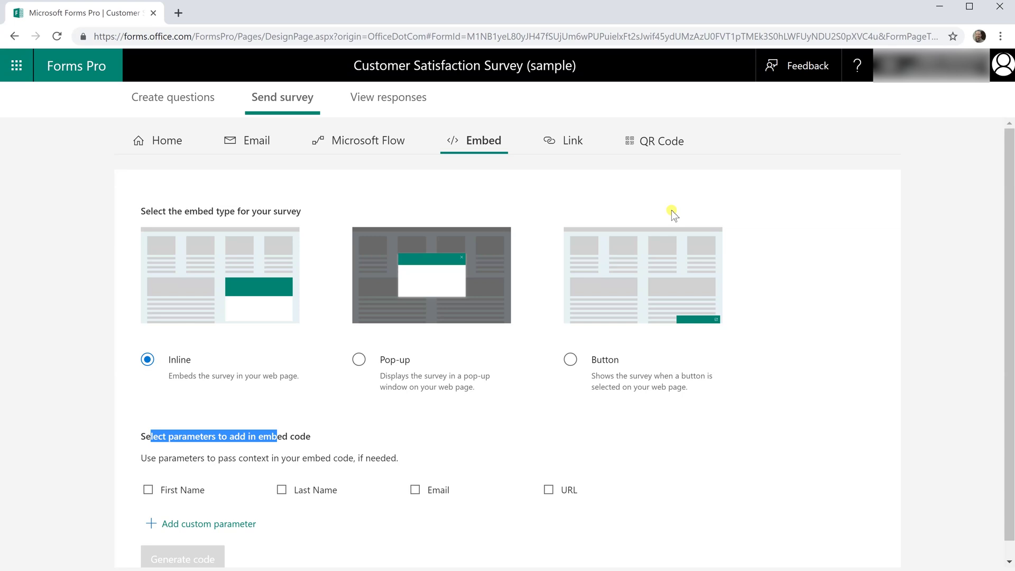
scroll(687, 312, down, 1)
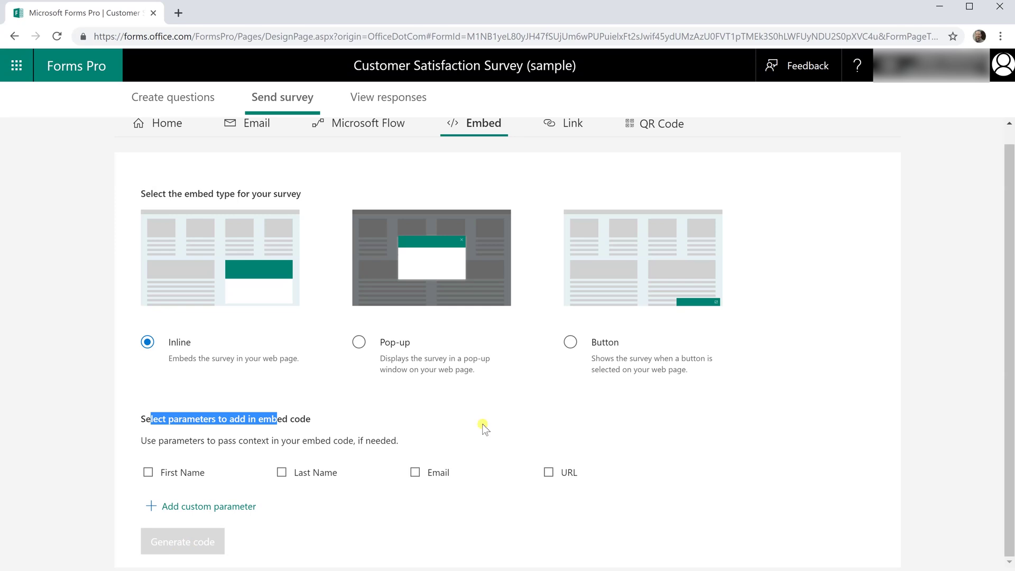
scroll(612, 374, up, 1)
scroll(612, 373, up, 1)
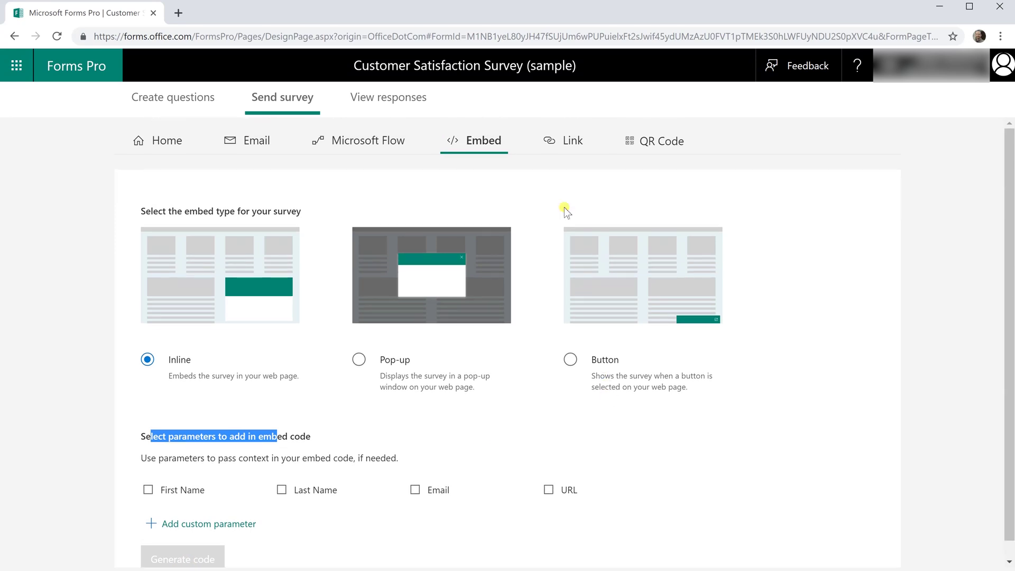
Step: Show the survey's shareable link, then its downloadable QR code
click(576, 141)
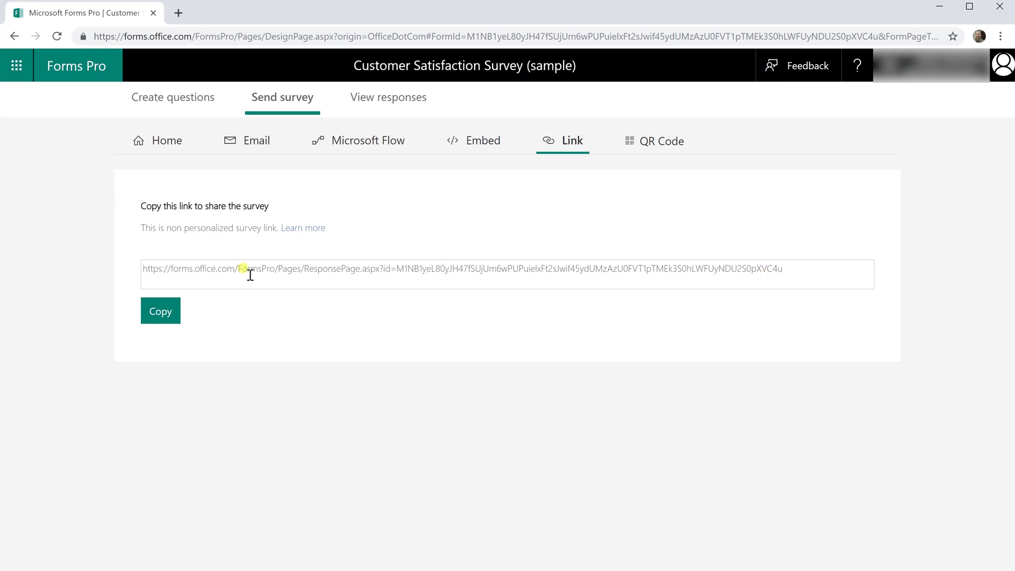
click(444, 265)
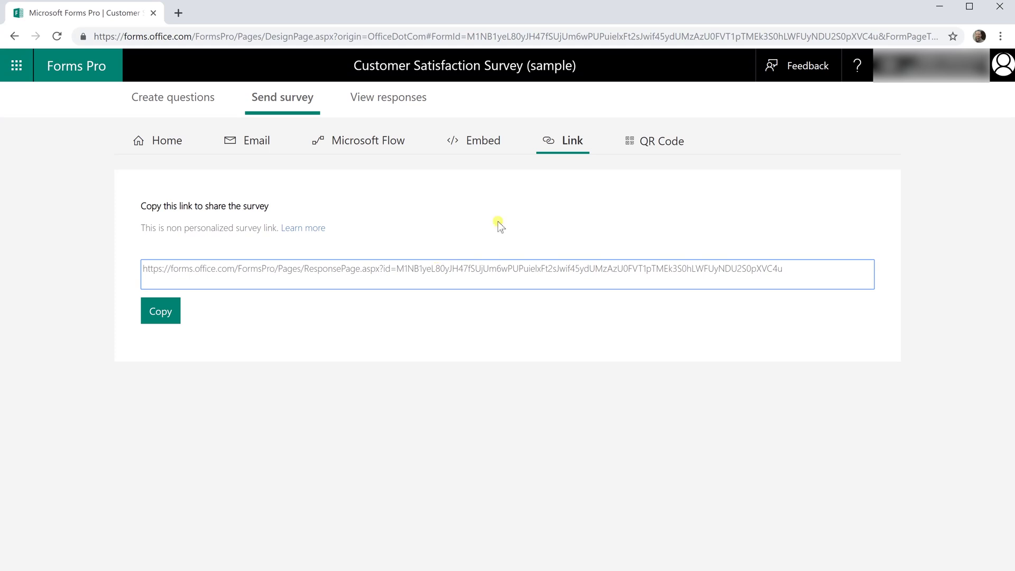
click(670, 144)
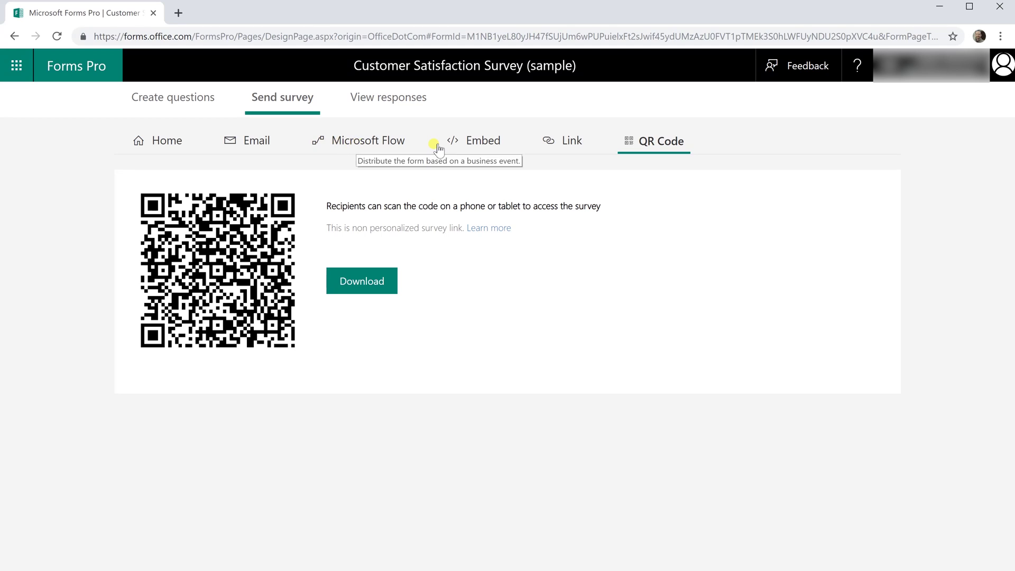
Step: Glance at the View responses overview and an insight card before returning to Send survey home
click(407, 110)
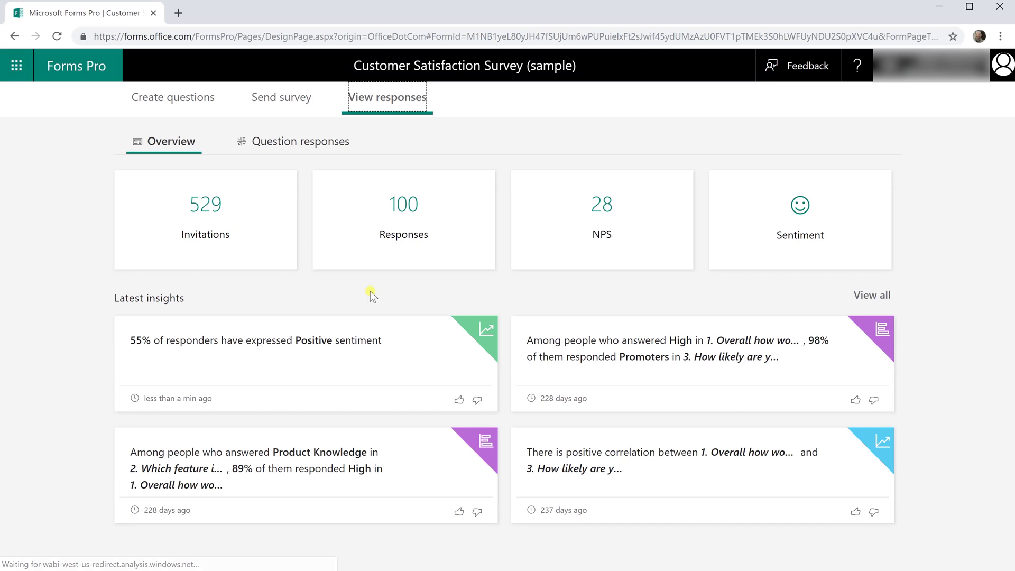
click(378, 335)
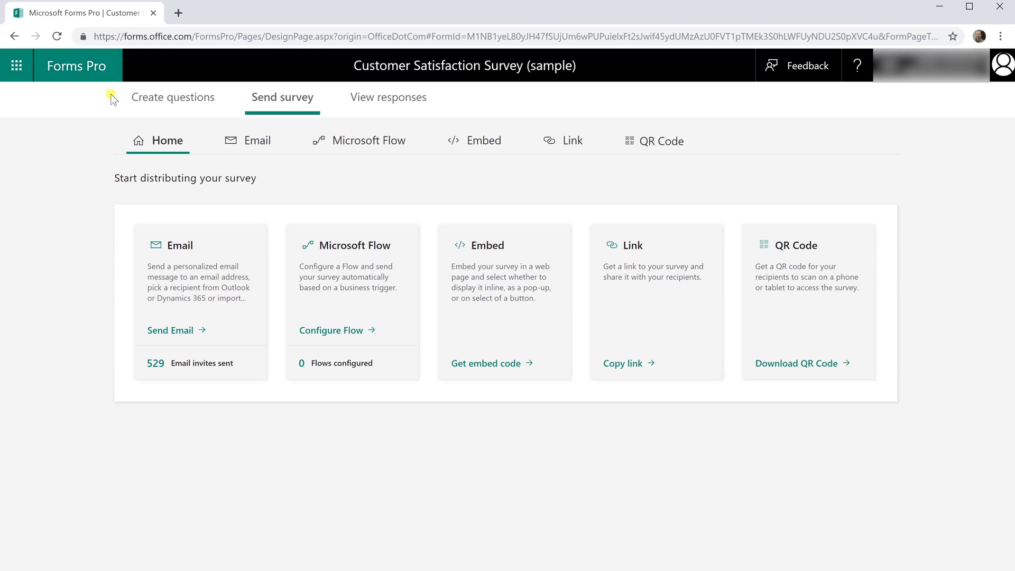
Step: Switch to View responses, showing 529 invitations, 100 responses and NPS 28
key(Right)
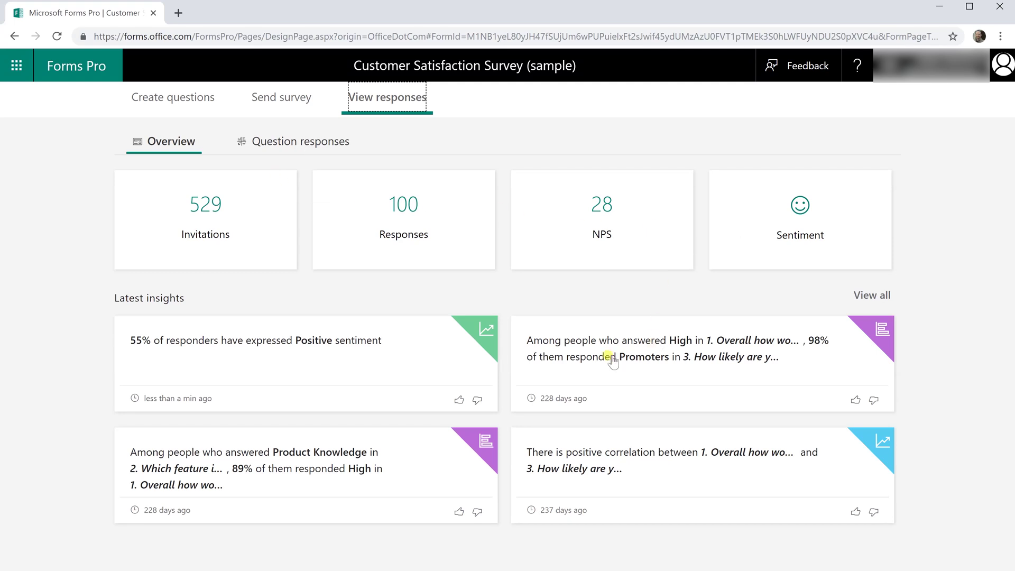
Step: Open Responses (100) and filter the NPS pie to Promoters, then to Detractors
click(411, 210)
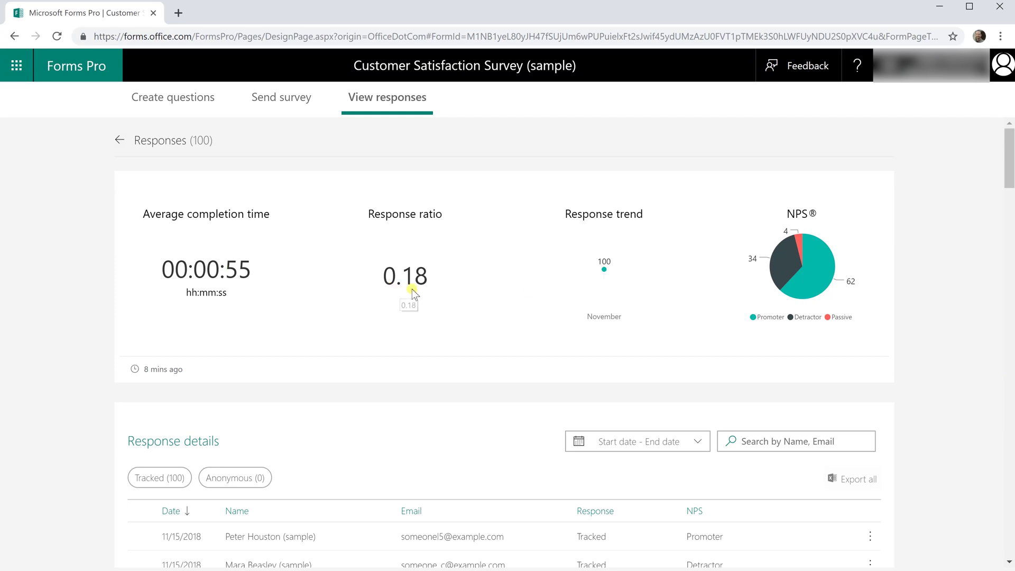
mouse_move(776, 268)
mouse_move(814, 253)
click(795, 288)
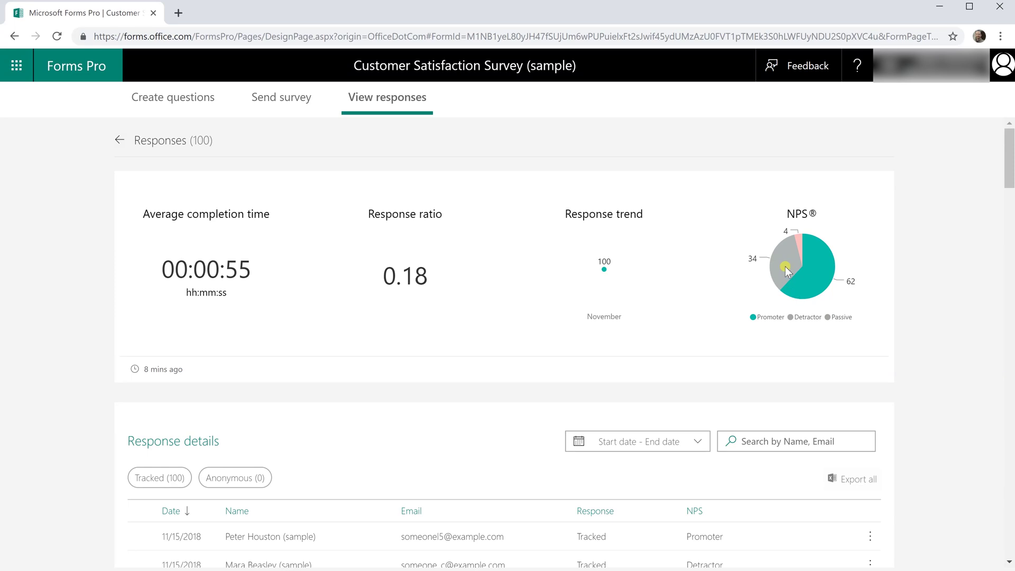
click(793, 245)
mouse_move(803, 285)
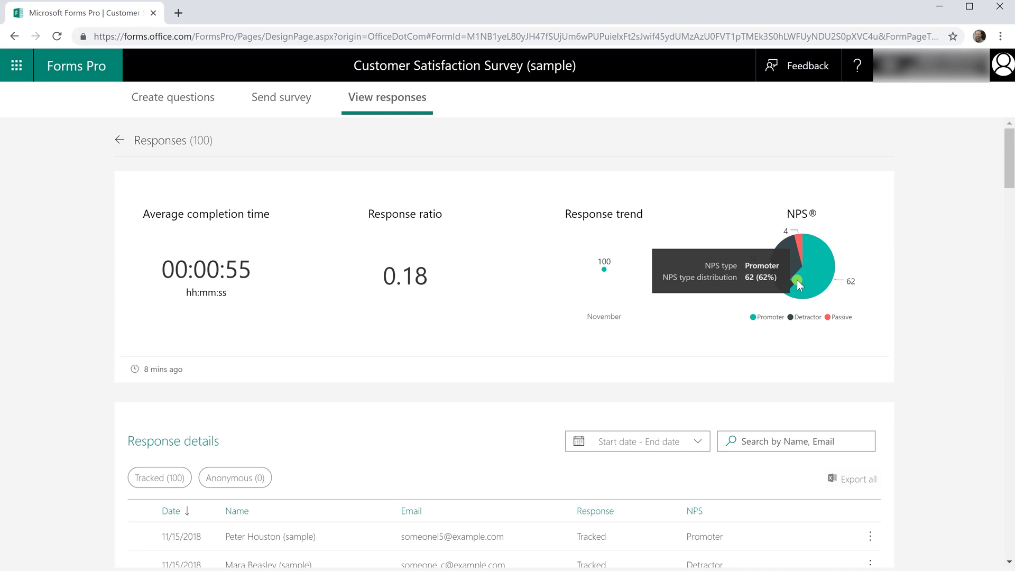
Step: Review the Invitations (529) list and the first invitation's actions, then return to Responses (100)
click(119, 142)
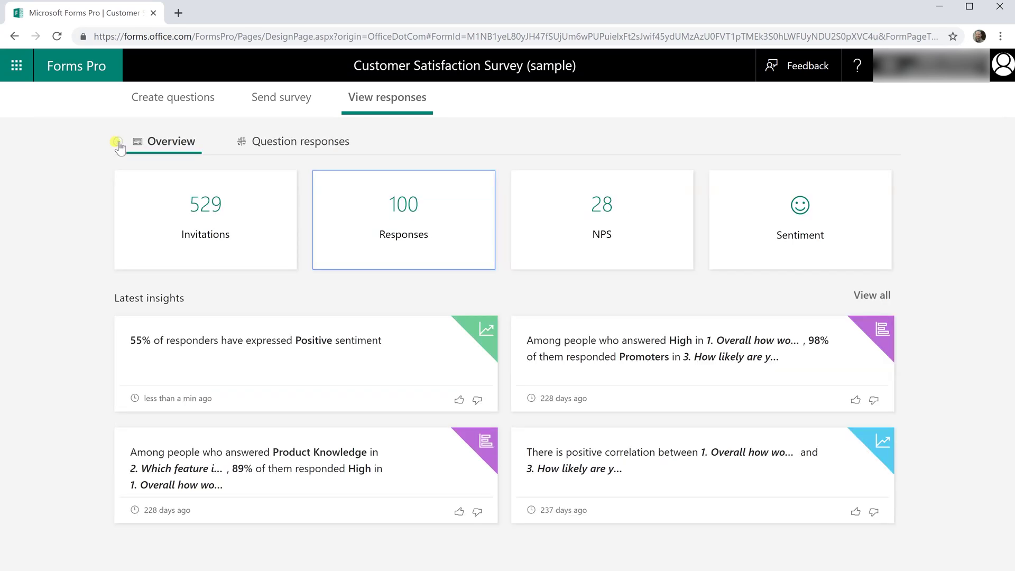
click(257, 225)
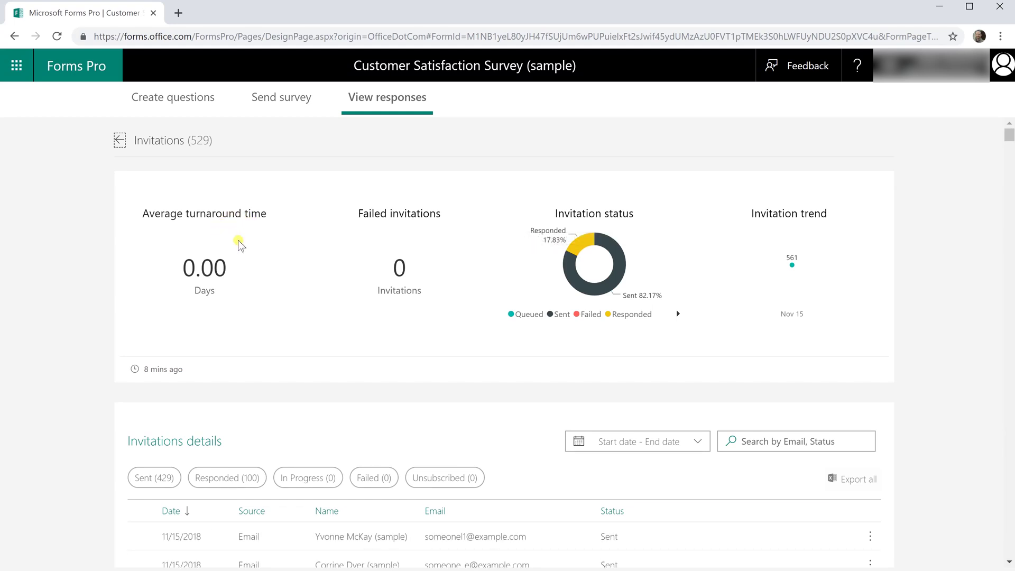
click(136, 199)
mouse_move(587, 237)
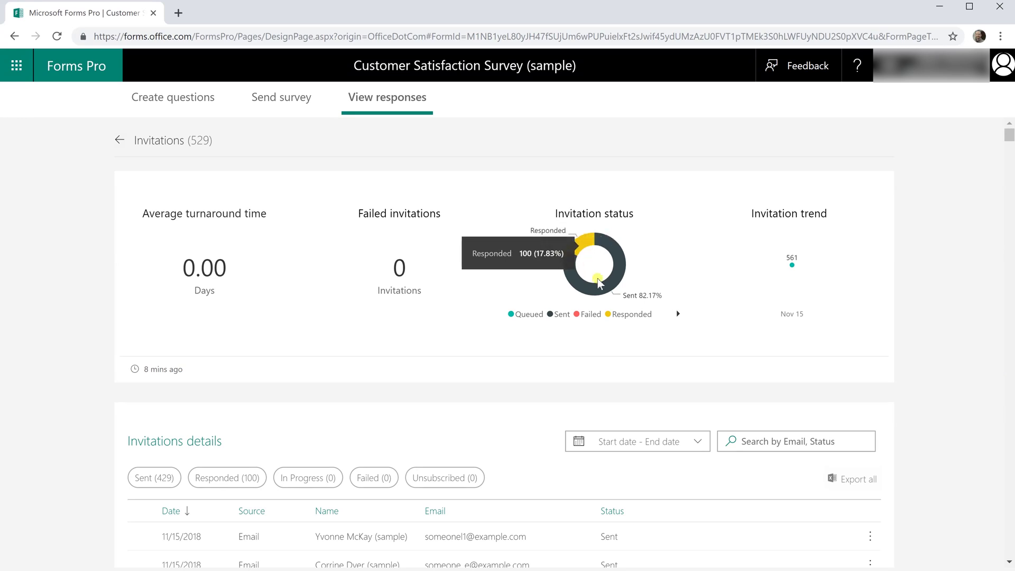
scroll(596, 302, down, 14)
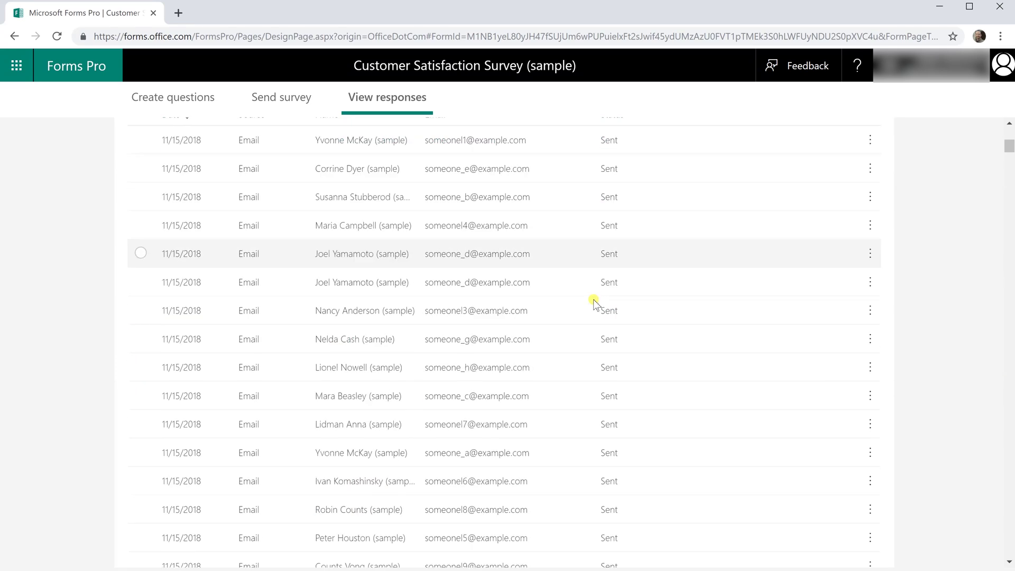
scroll(592, 300, up, 14)
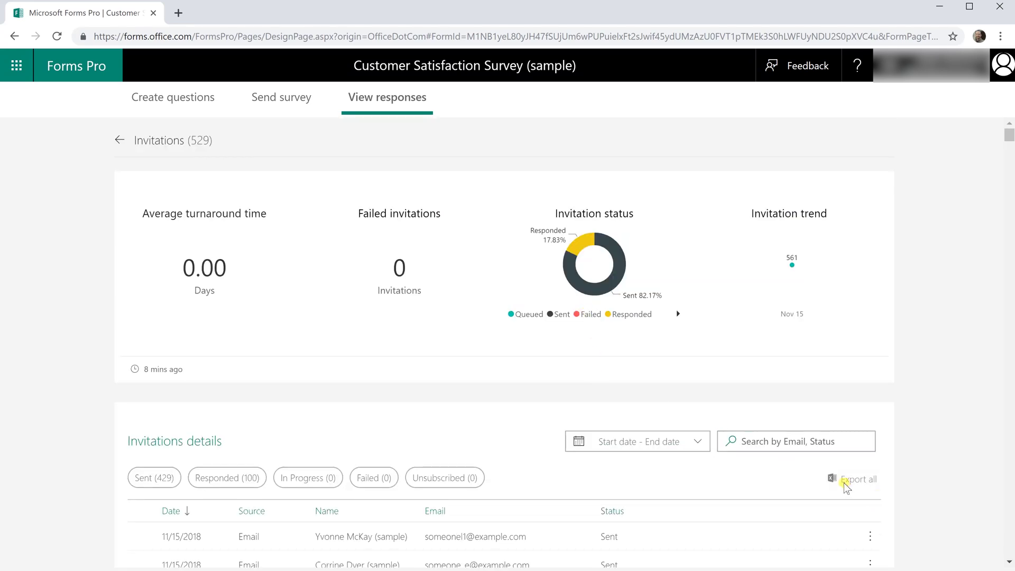
click(869, 537)
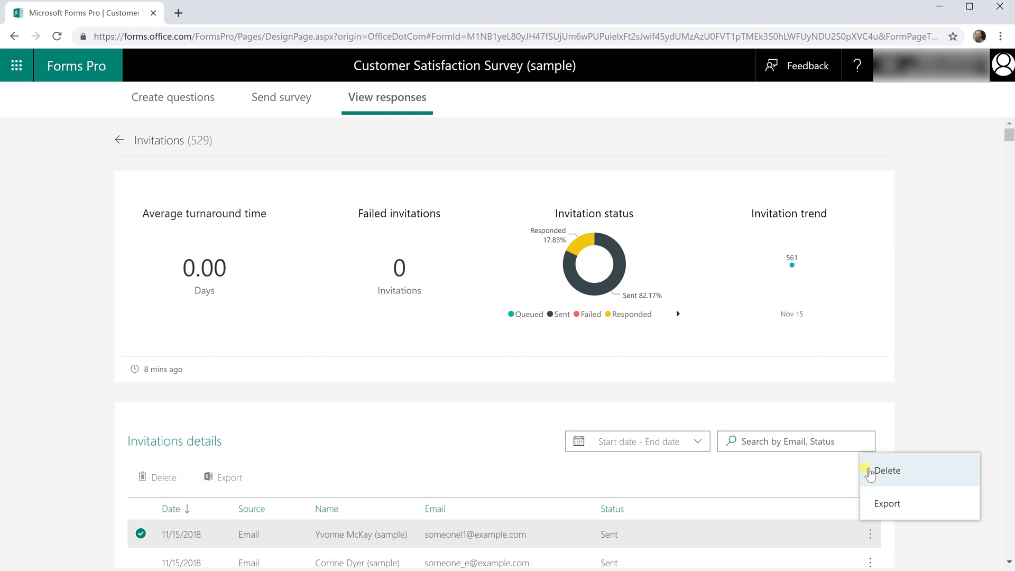
click(120, 140)
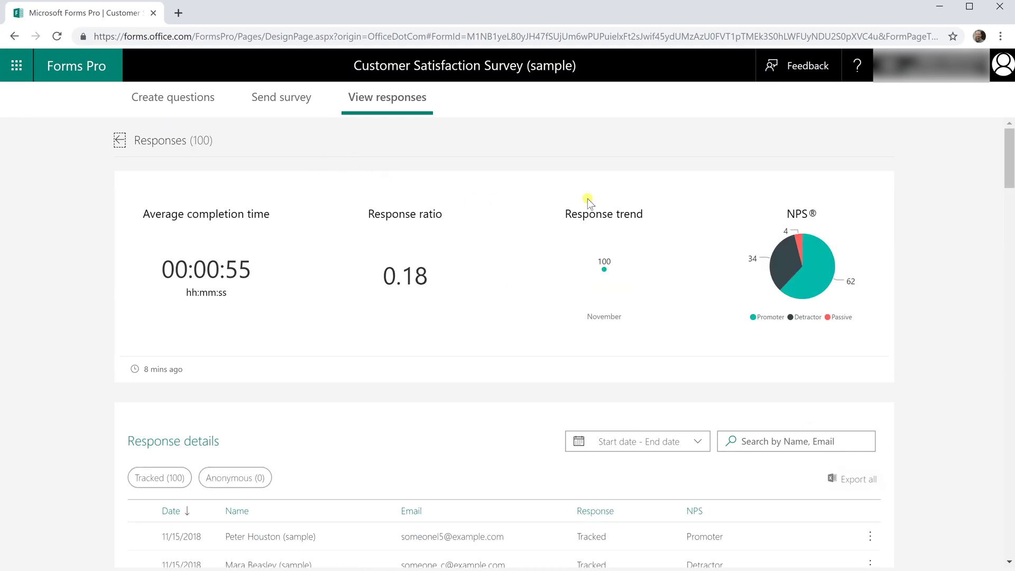
Step: Open the Product Knowledge association insight, page through correlation and sentiment insights, then close them
click(120, 140)
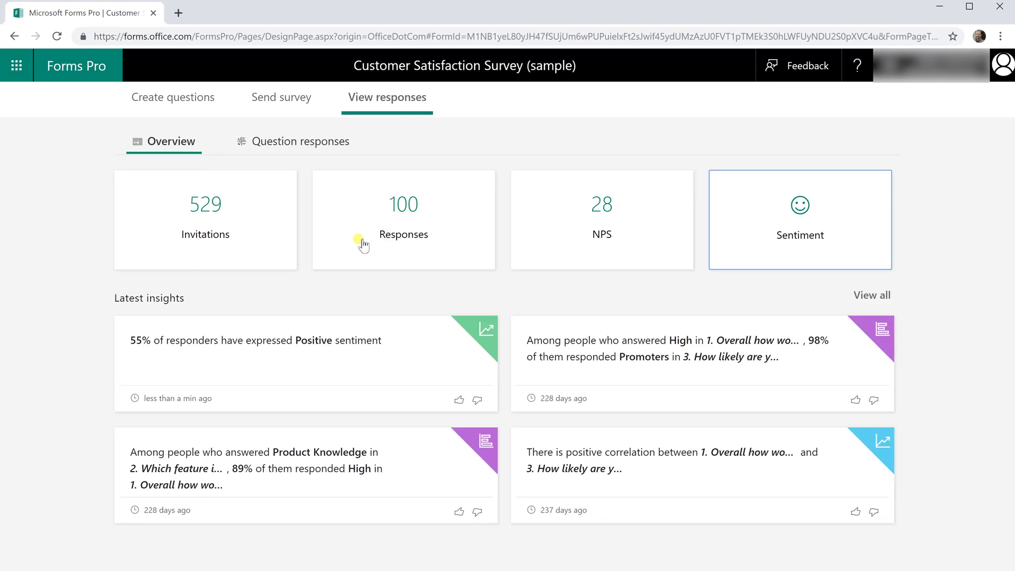
click(366, 430)
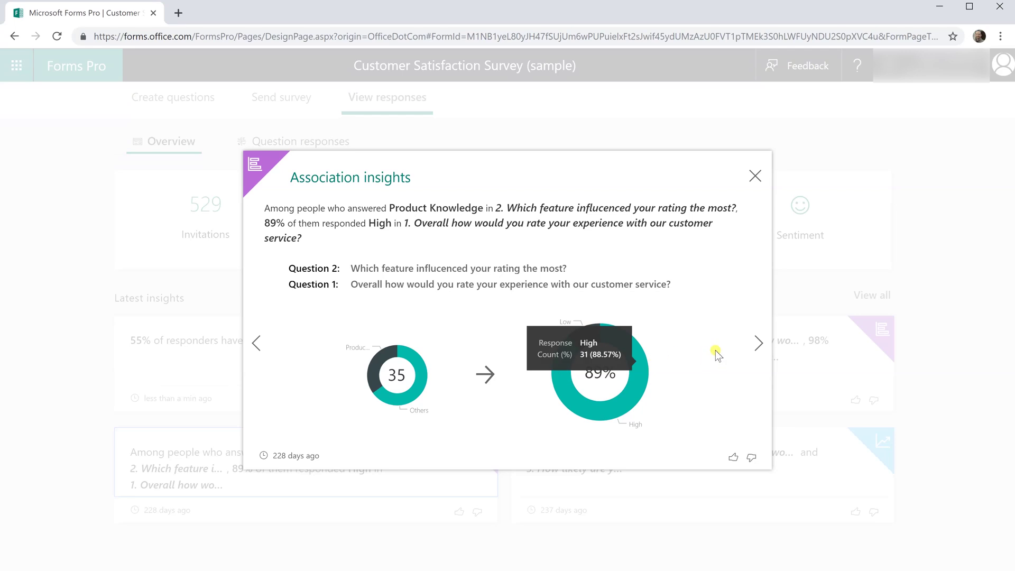
click(757, 342)
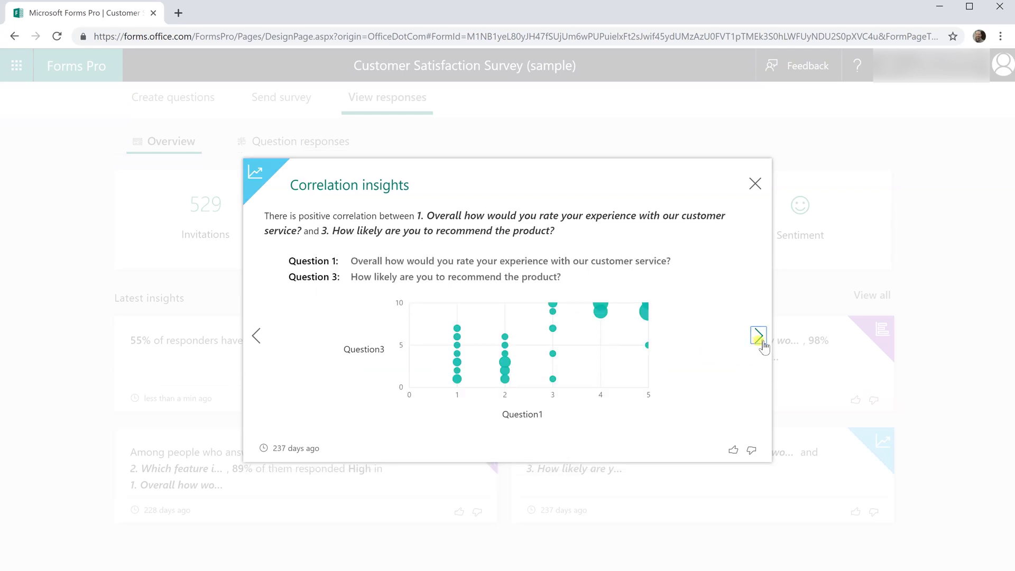
click(758, 335)
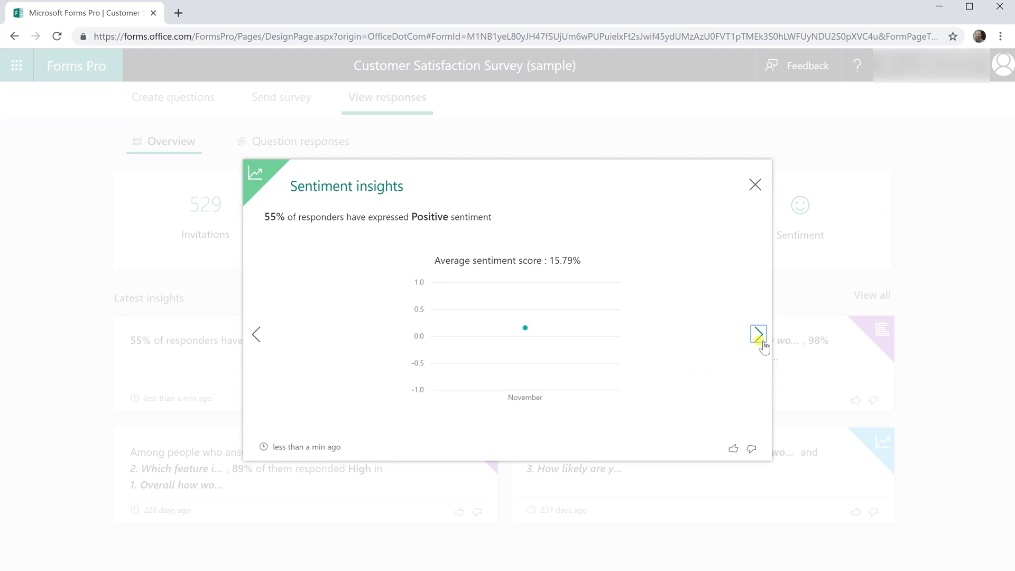
click(760, 340)
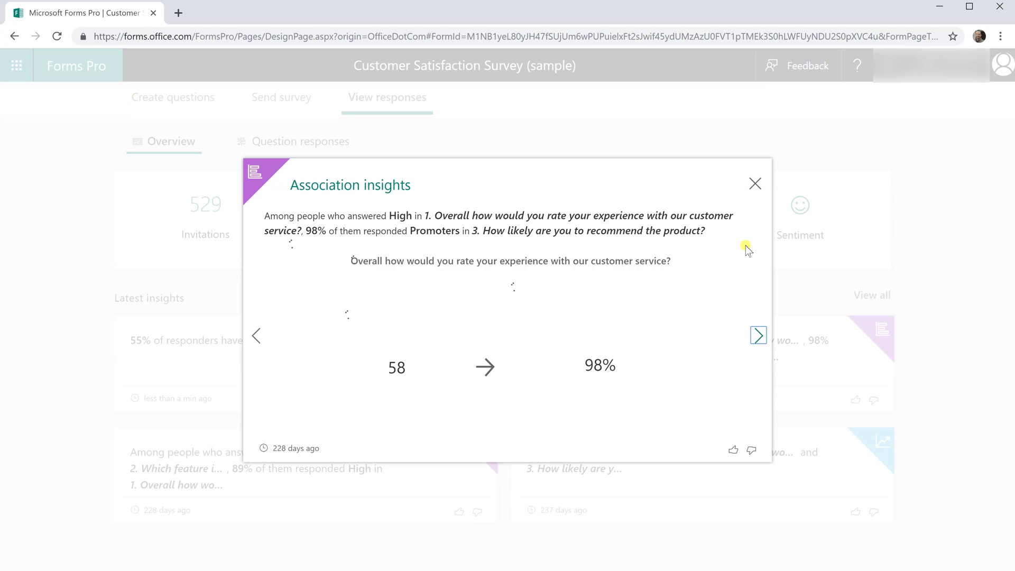
click(755, 185)
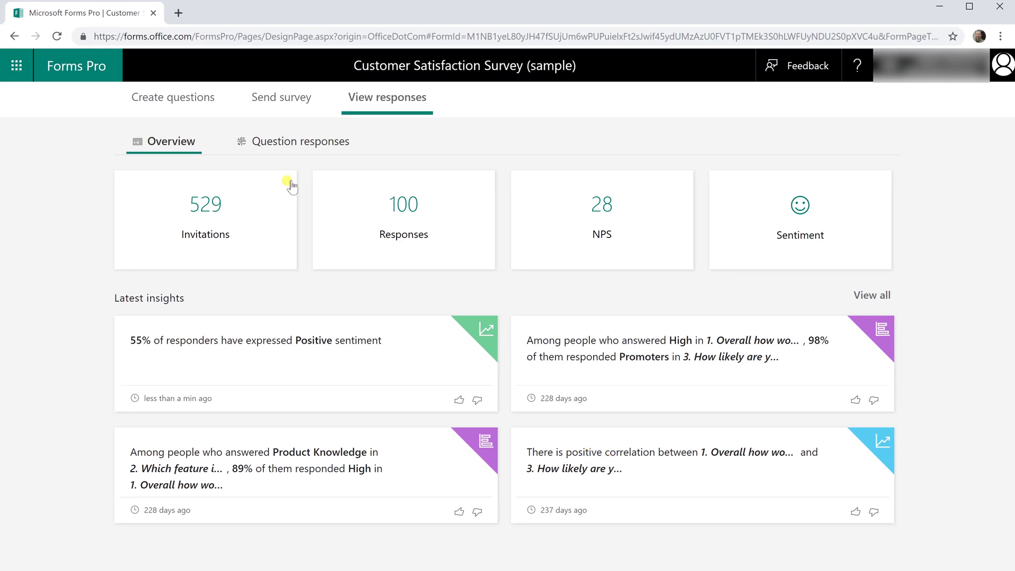
Step: Show the per-question charts and cross-filter them by 4-star ratings, Detractor responses and Product Knowledge
click(265, 146)
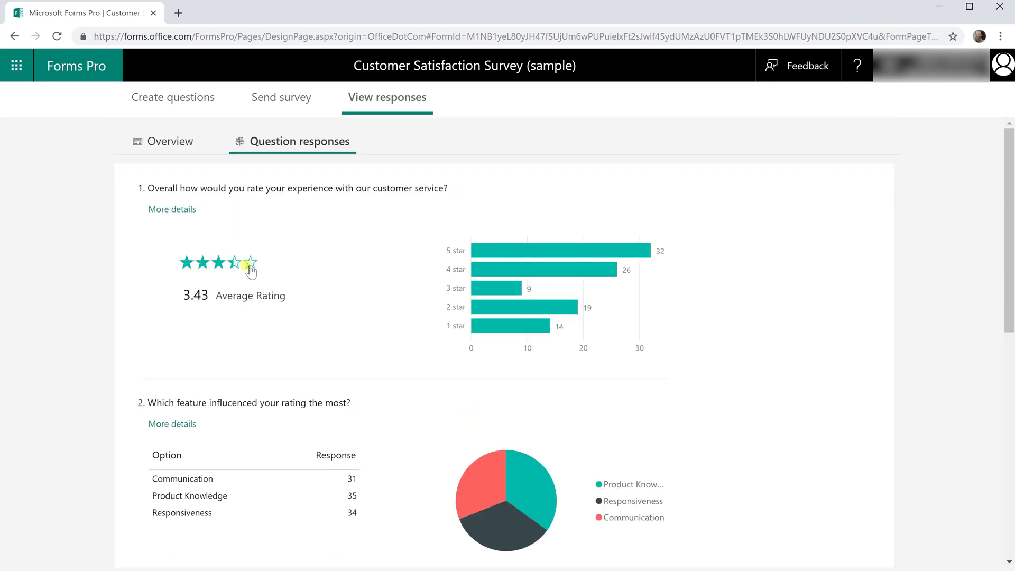
click(474, 270)
scroll(465, 208, down, 4)
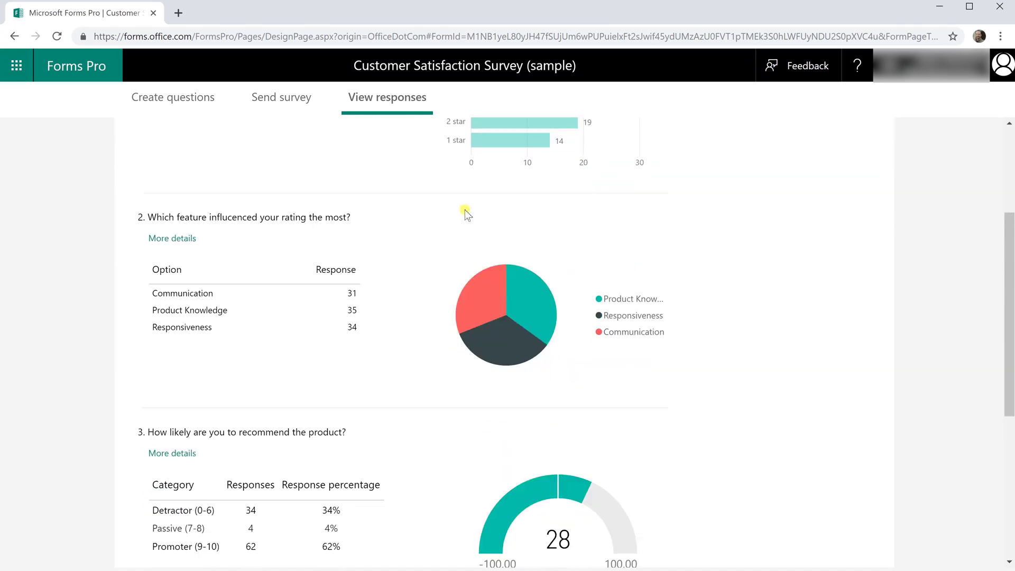
scroll(465, 209, down, 1)
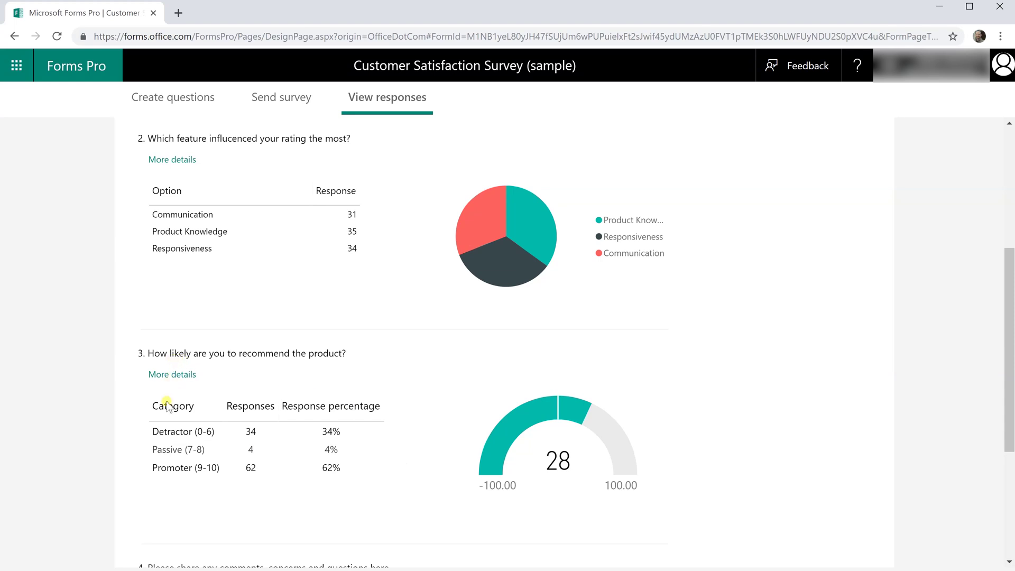
click(251, 433)
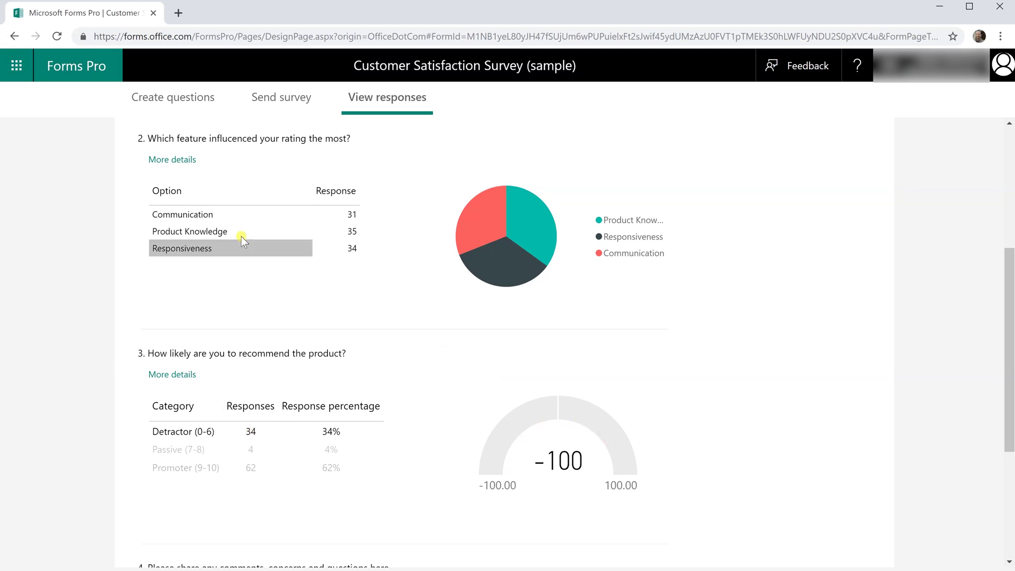
click(344, 230)
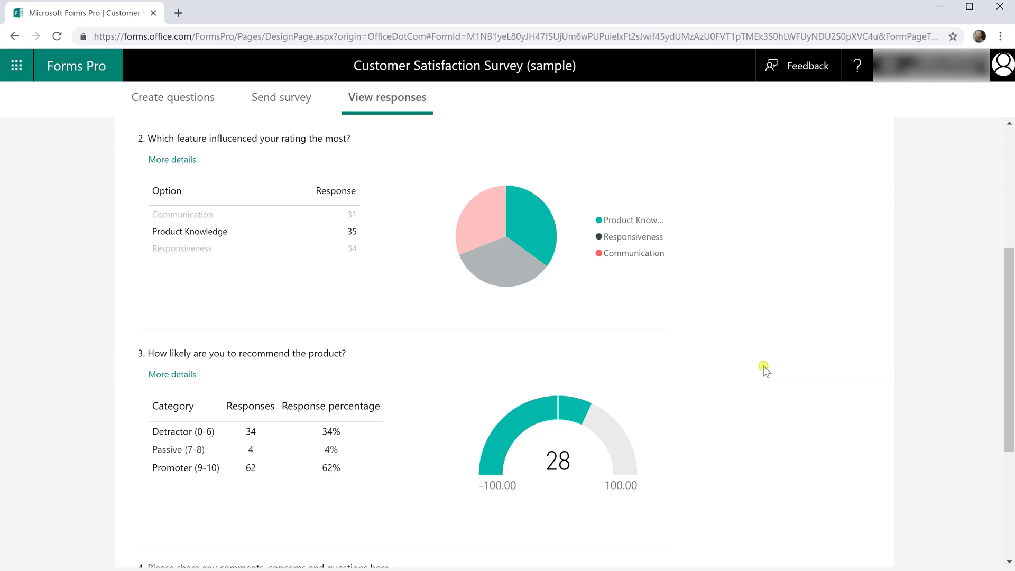
Step: Open the detailed analysis of responder comments for question 4, 'Please share any comments, concerns and questions here'
scroll(763, 366, down, 4)
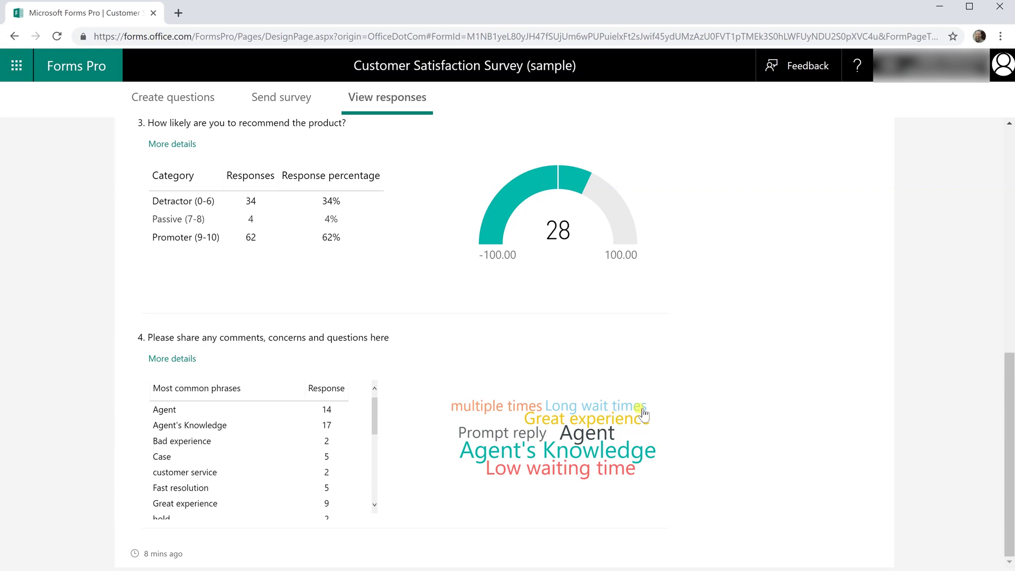
mouse_move(642, 413)
click(160, 361)
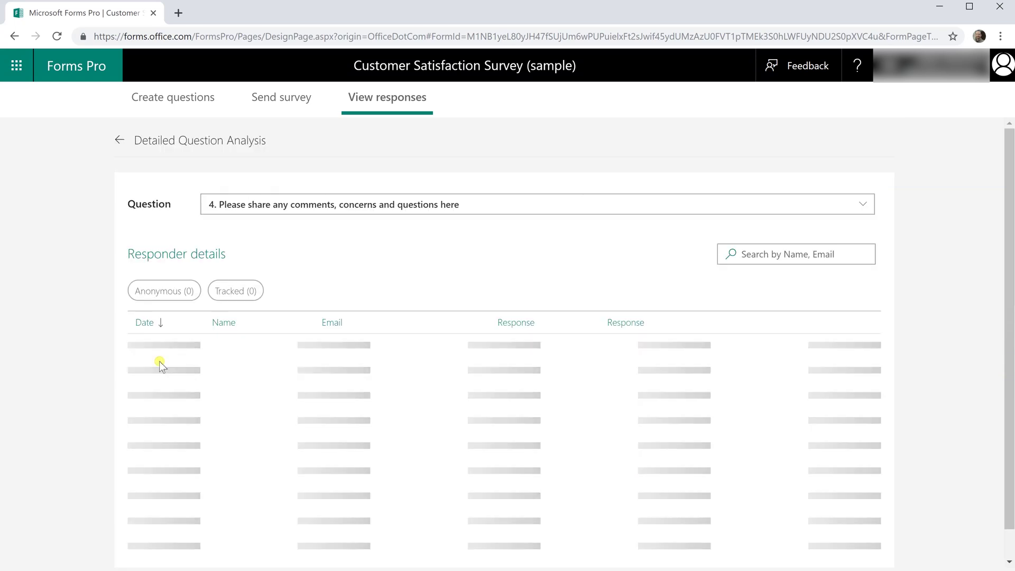